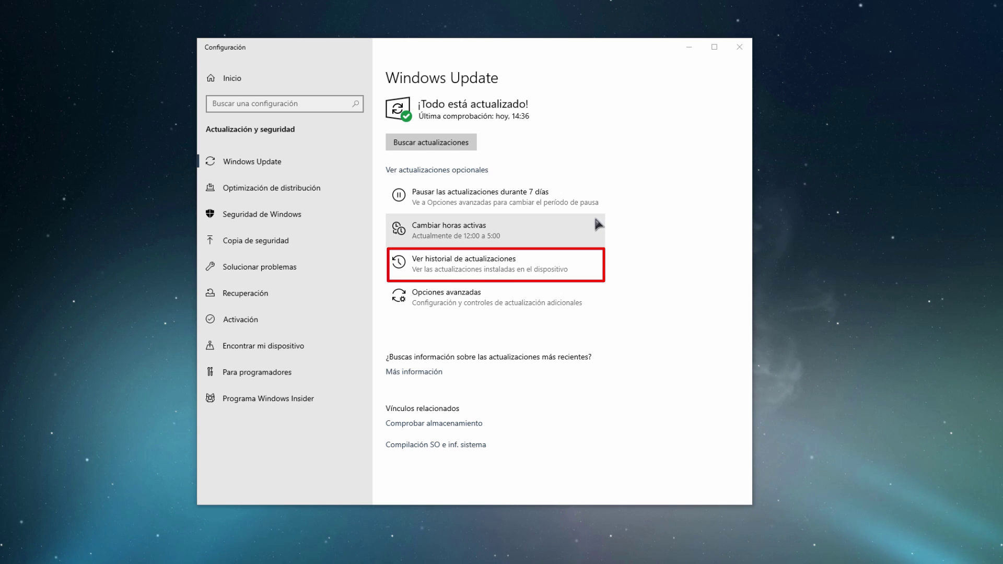
- Open the list of uninstallable updates from the Windows Update history and select Microsoft Office 2010 update KB4461579
left_click(580, 260)
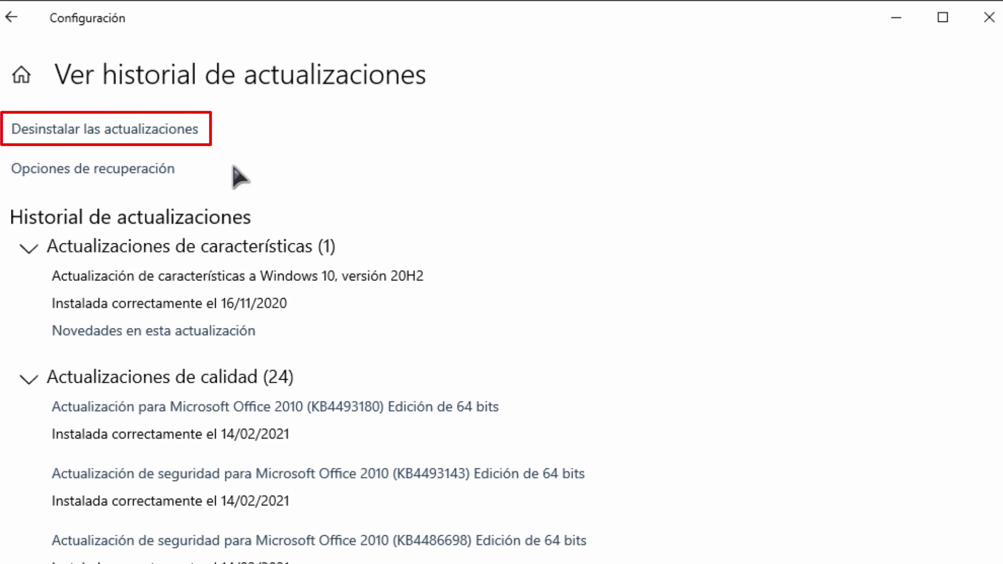
left_click(188, 131)
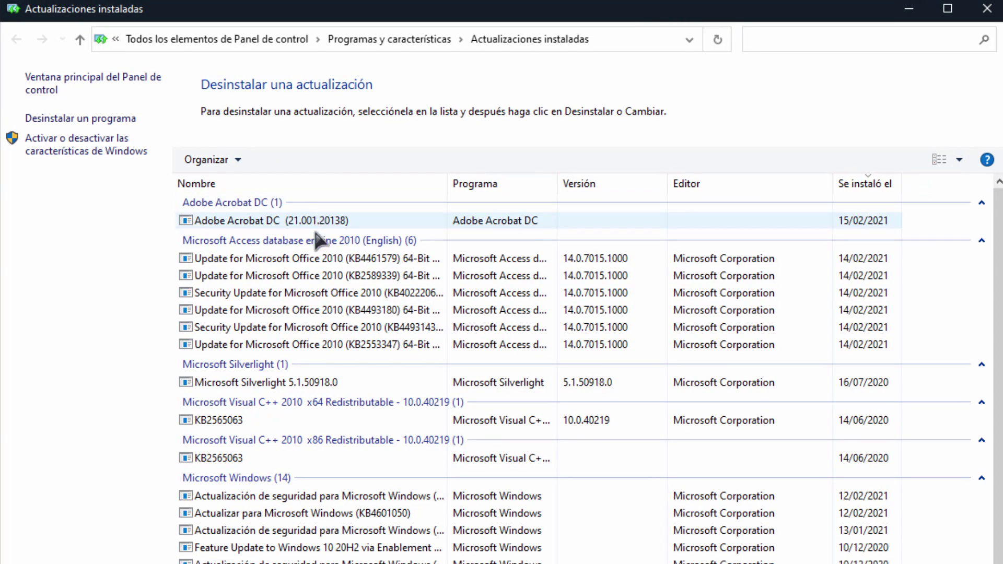
left_click(317, 259)
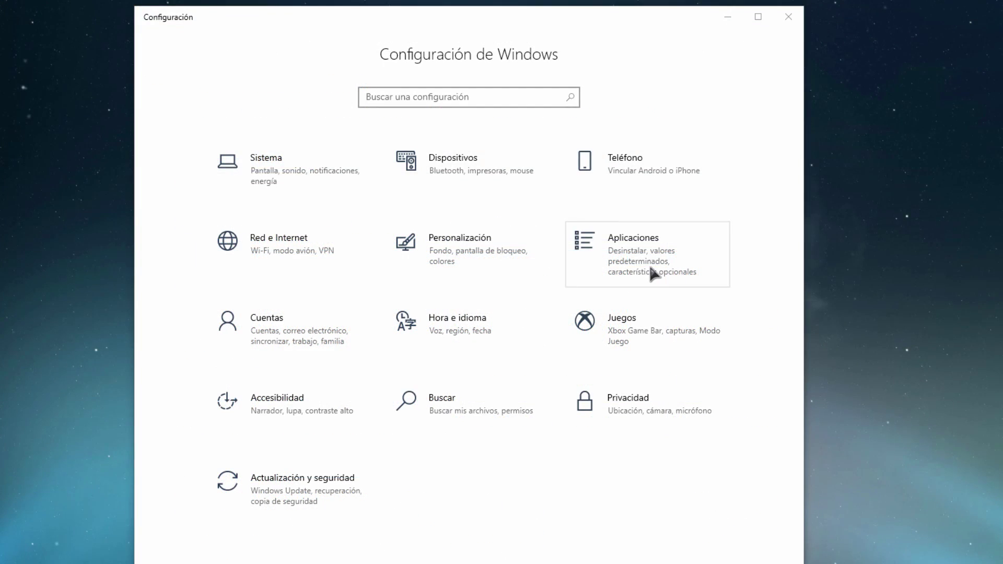
- Open the Aplicaciones category in Windows Settings and look through the list of installed applications
left_click(650, 268)
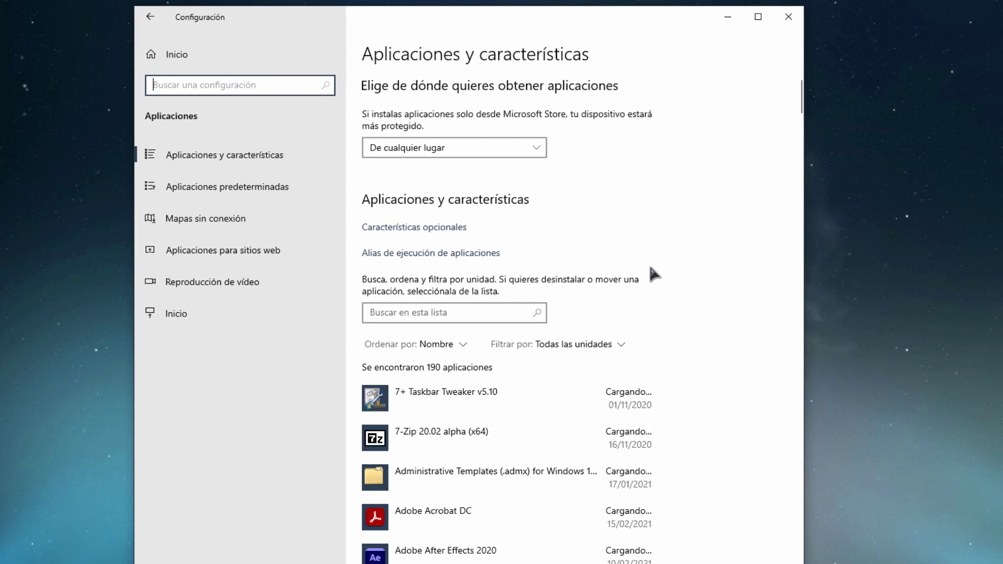
scroll(650, 444, "down", 5)
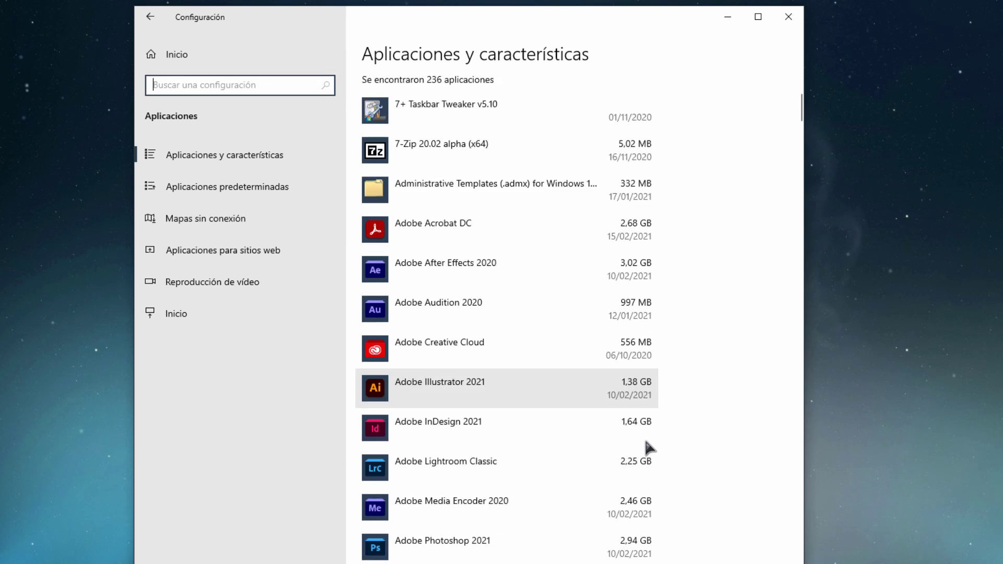
scroll(647, 447, "down", 3)
scroll(648, 447, "down", 5)
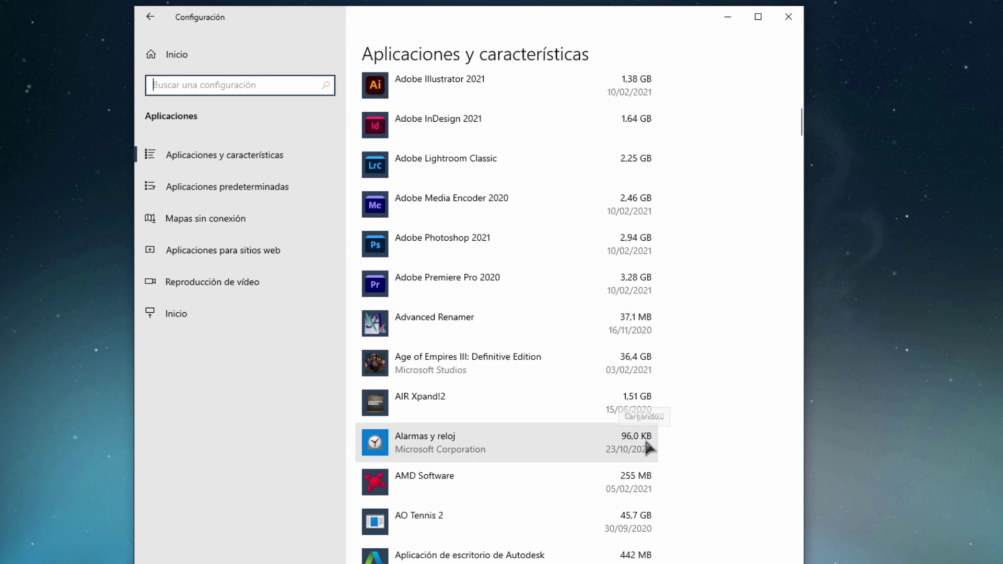
left_click(548, 406)
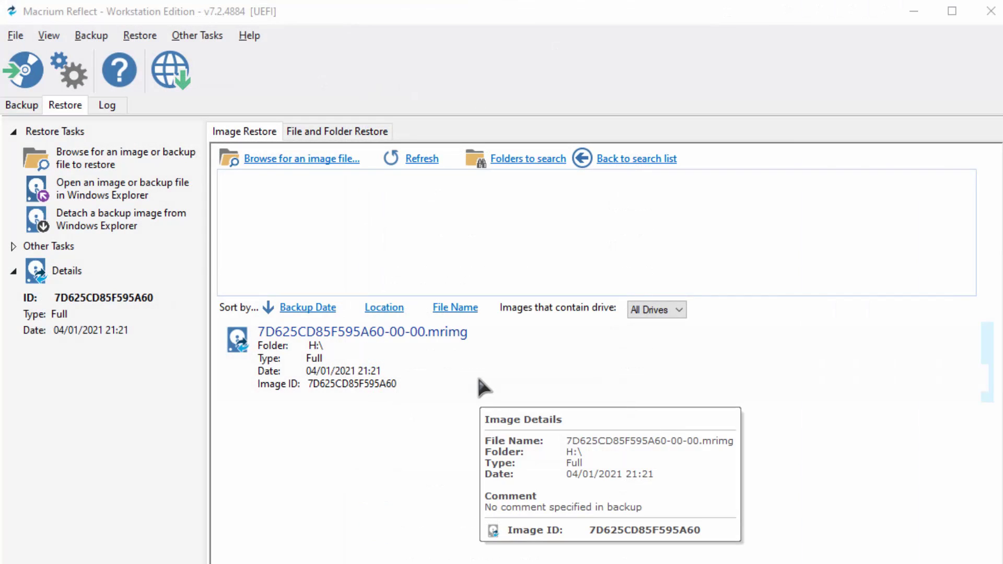
- In Macrium Reflect, browse the full backup image on H: and choose its C: partition in an enlarged Backup Selection dialog
left_click(443, 340)
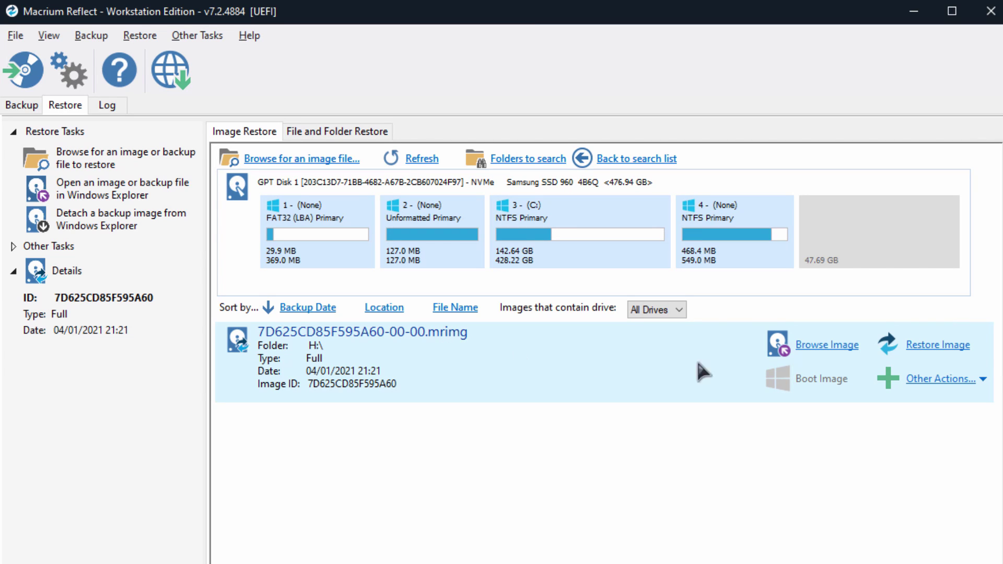
left_click(828, 348)
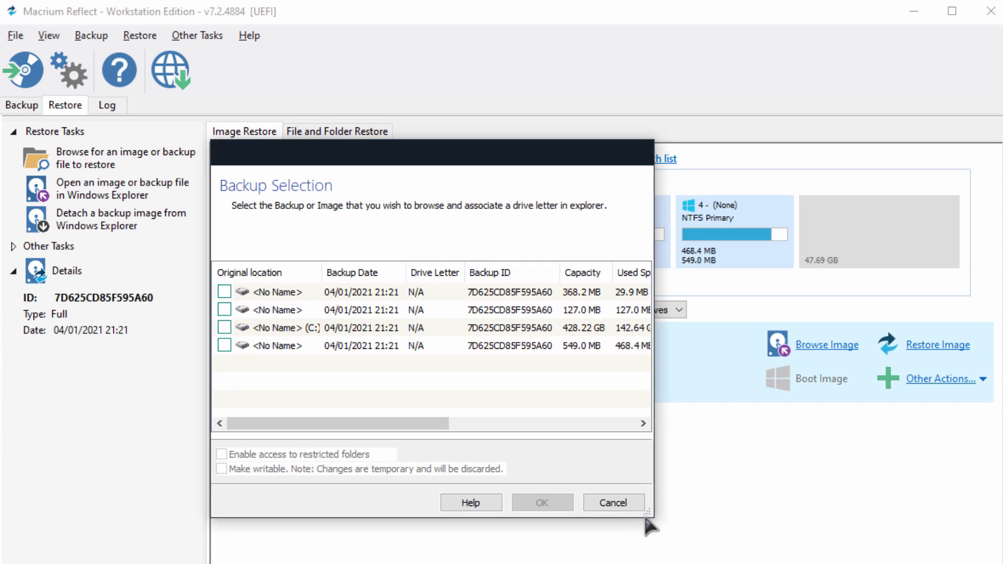
left_click_drag(646, 509, 958, 563)
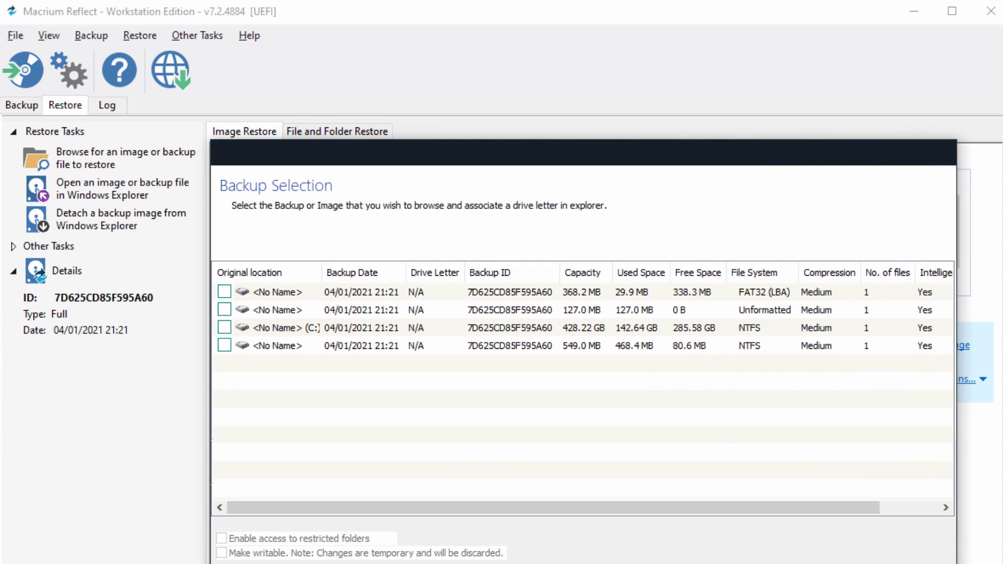
left_click(225, 327)
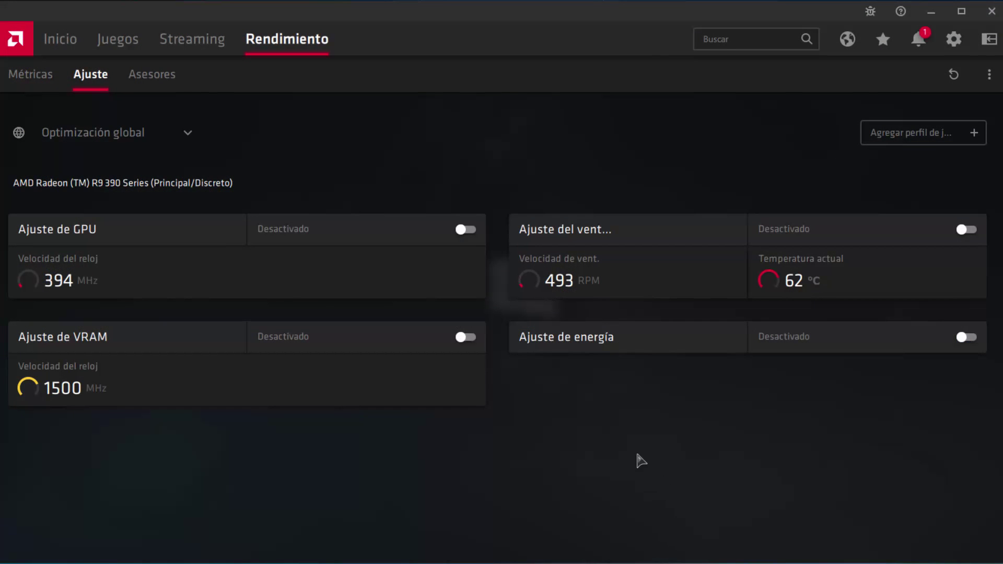
- In AMD Radeon Software, enable GPU tuning with advanced control and switch its voltage to manual
left_click(464, 231)
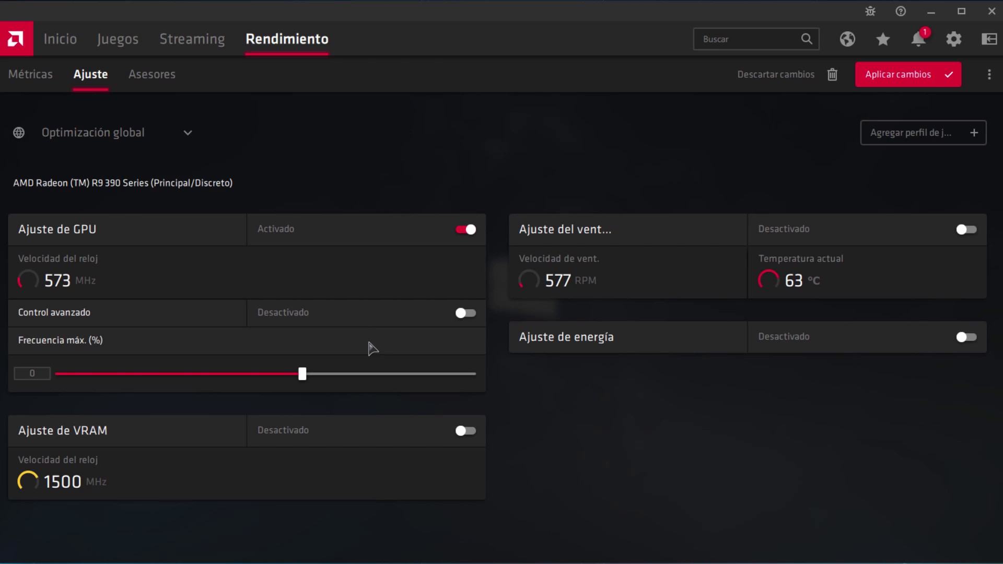
left_click(464, 313)
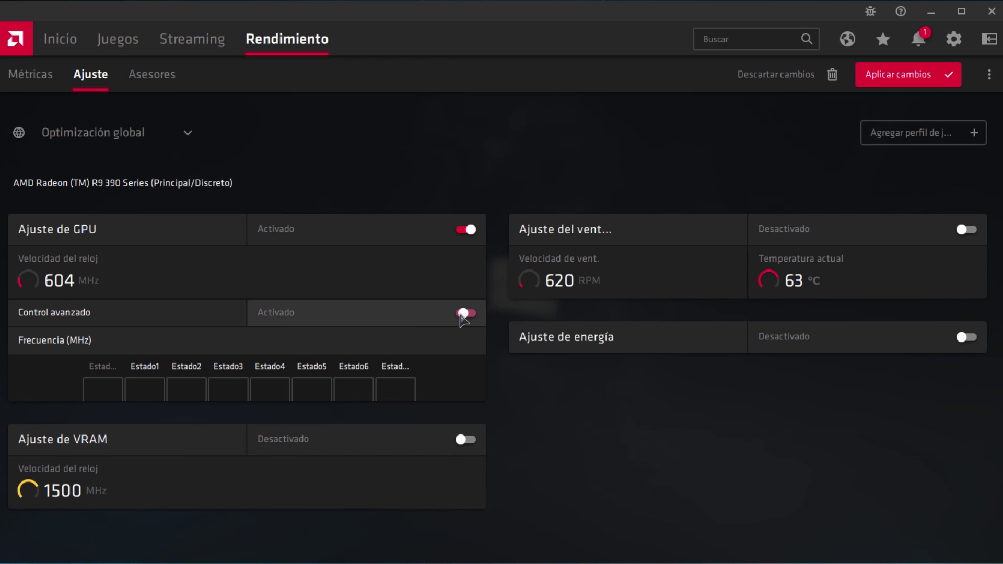
scroll(433, 433, "down", 3)
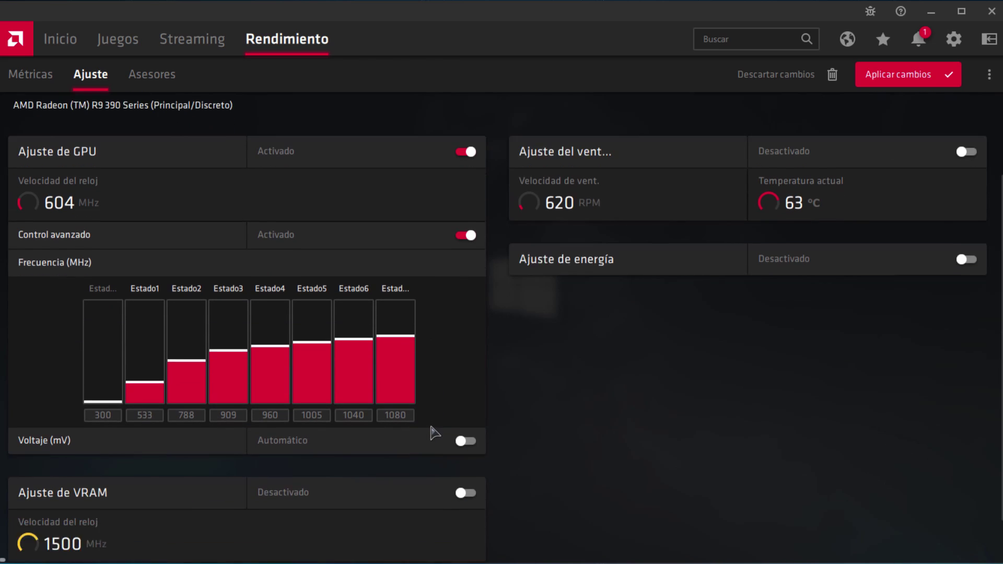
left_click(466, 389)
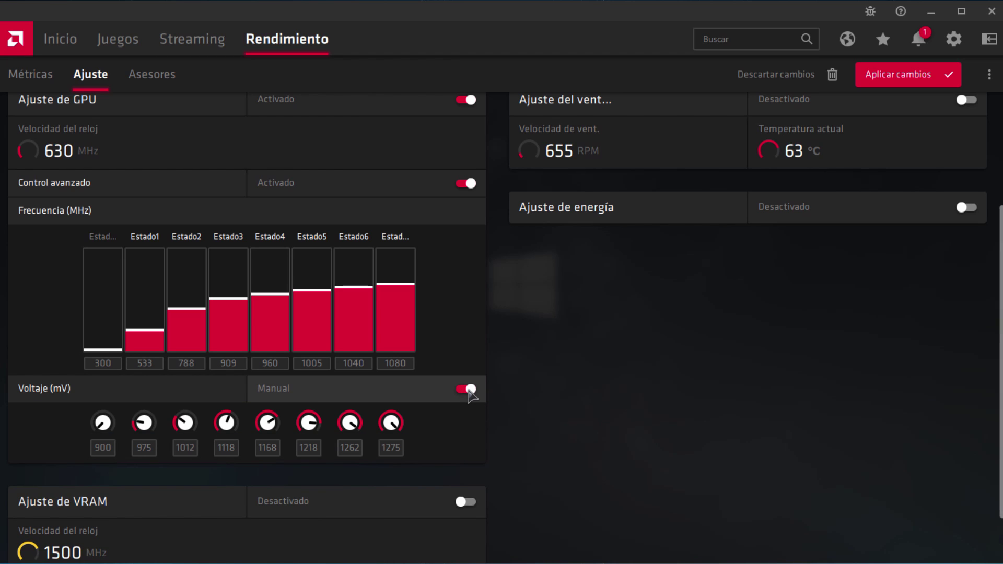
scroll(468, 396, "down", 1)
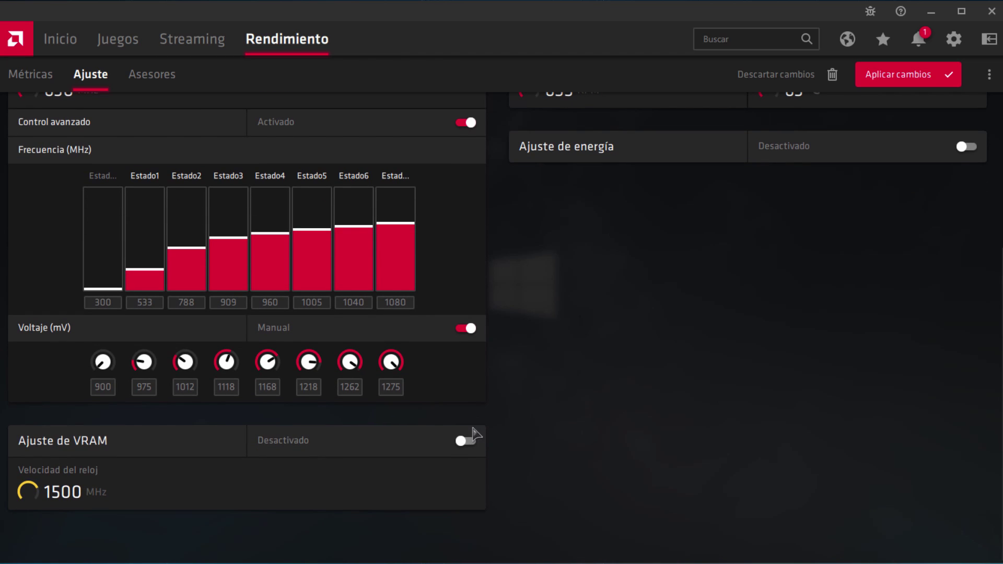
- Enable VRAM tuning and raise its maximum frequency to 1535 MHz
left_click(465, 441)
scroll(515, 433, "down", 1)
scroll(514, 433, "down", 1)
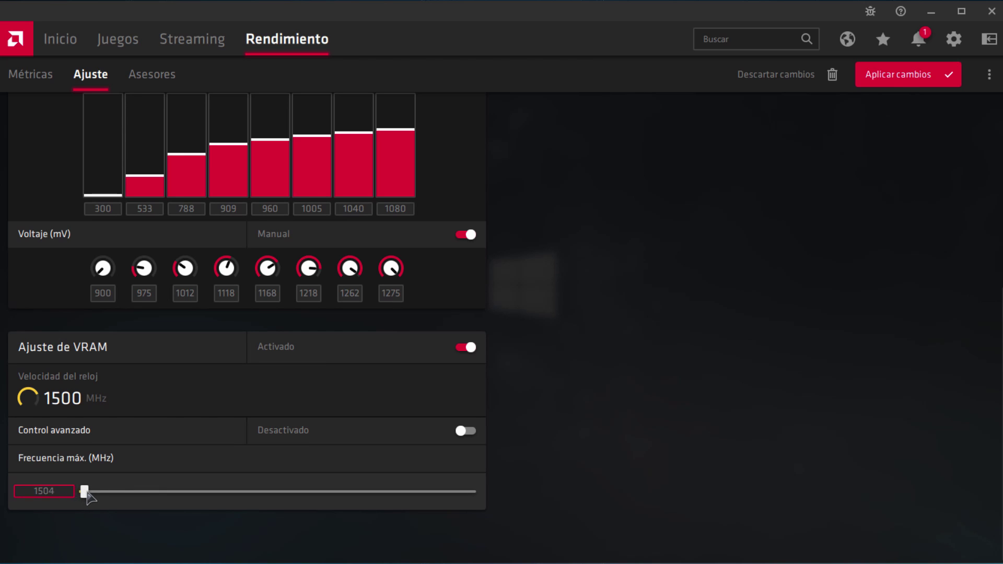
left_click_drag(102, 493, 108, 494)
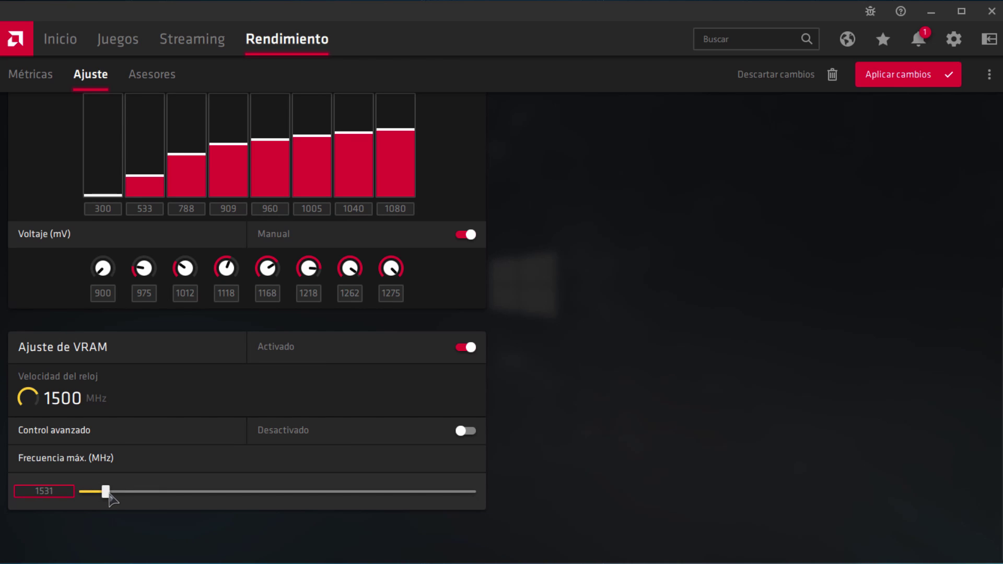
- Turn off advanced control for GPU tuning and set the GPU's maximum frequency to 4%
scroll(600, 425, "up", 6)
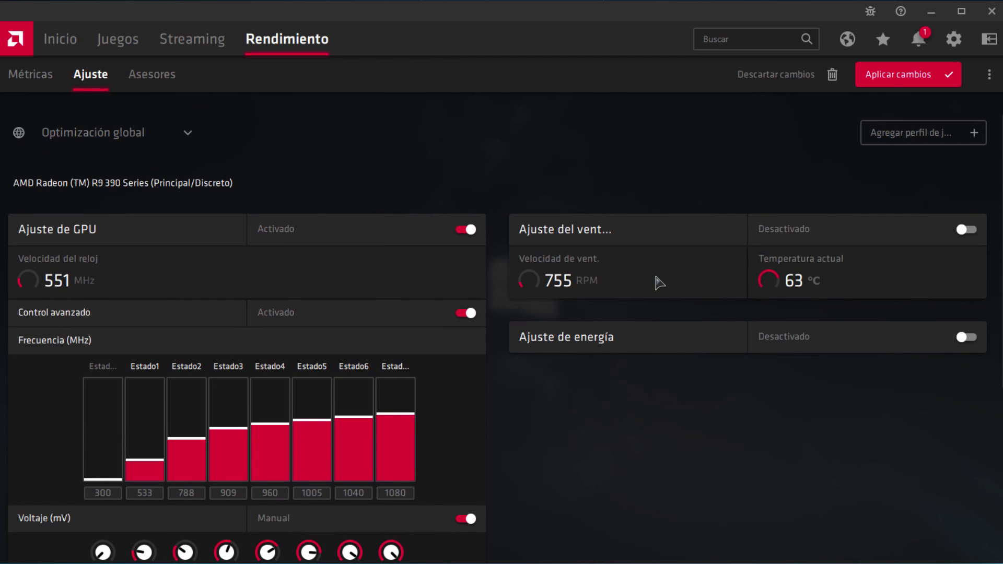
scroll(532, 387, "down", 4)
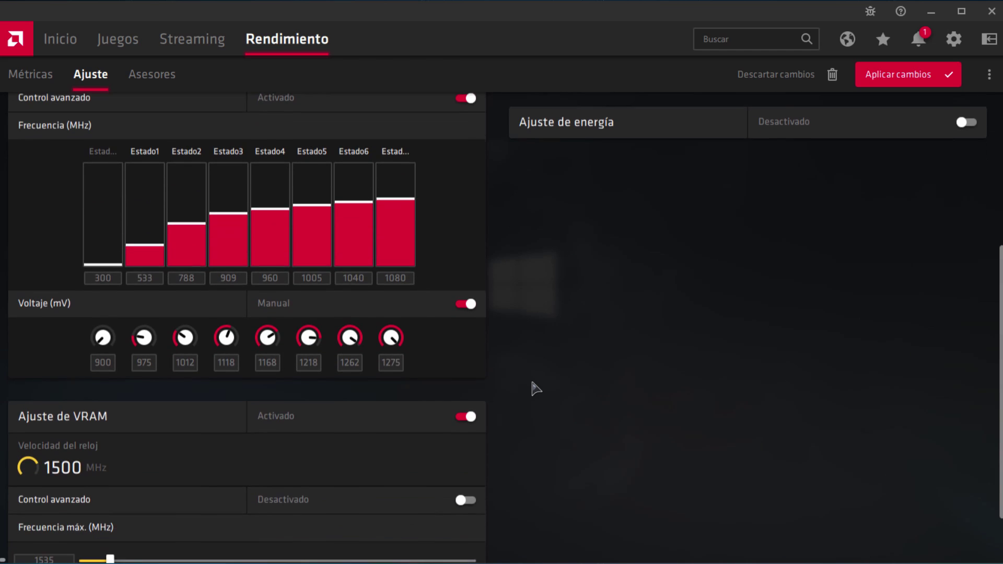
scroll(532, 388, "up", 2)
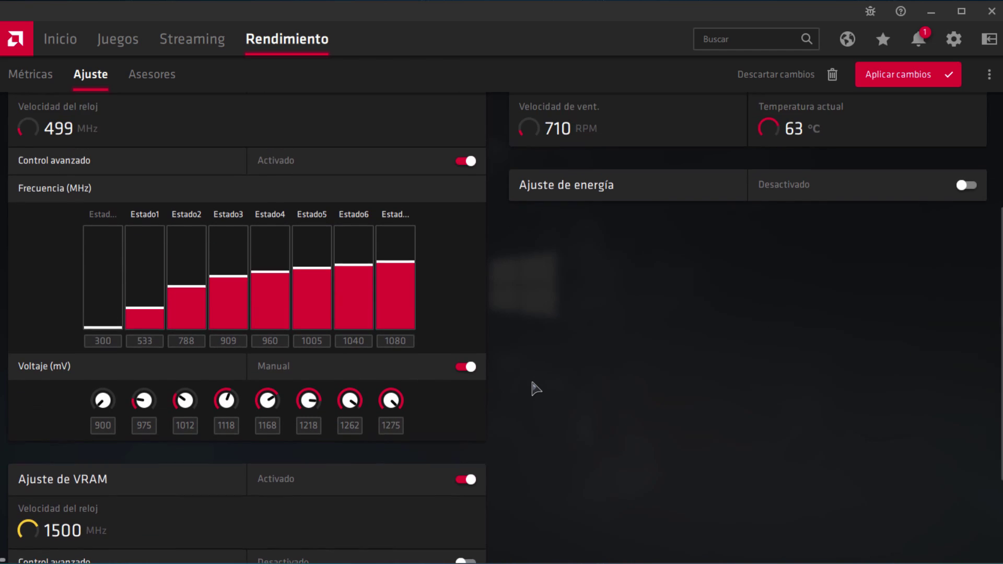
left_click(465, 177)
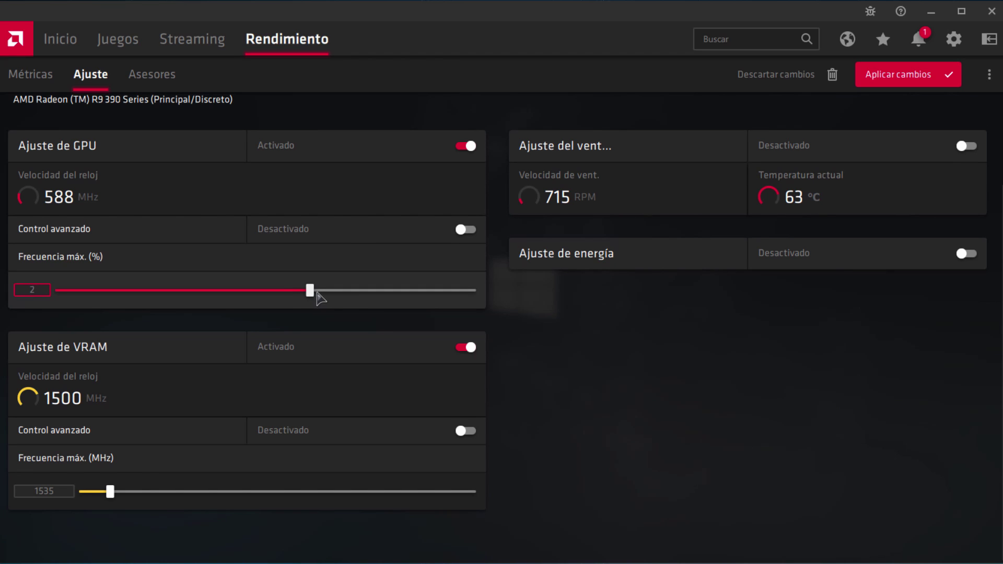
left_click_drag(317, 294, 329, 294)
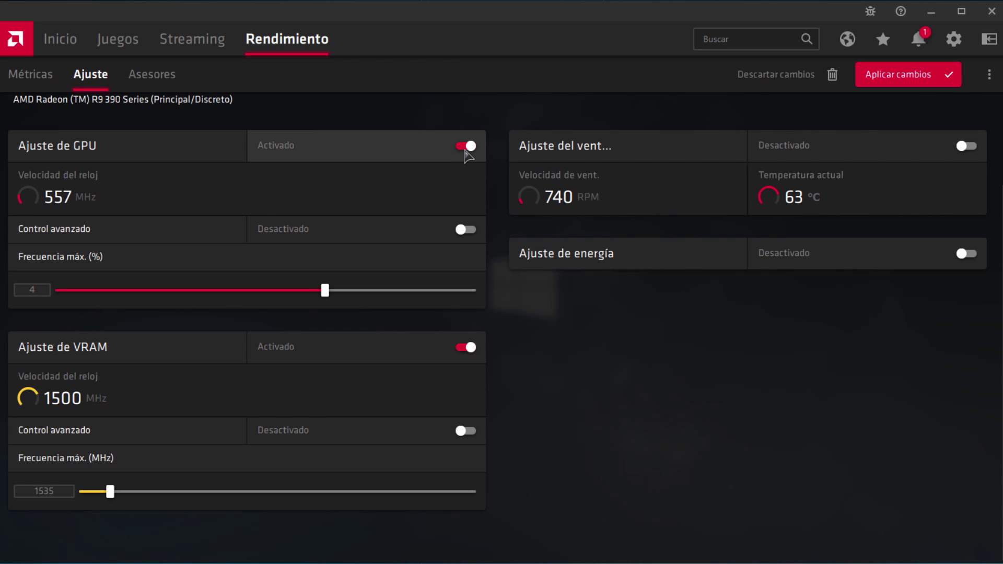
- Disable both GPU tuning and VRAM tuning for the graphics card
left_click(465, 147)
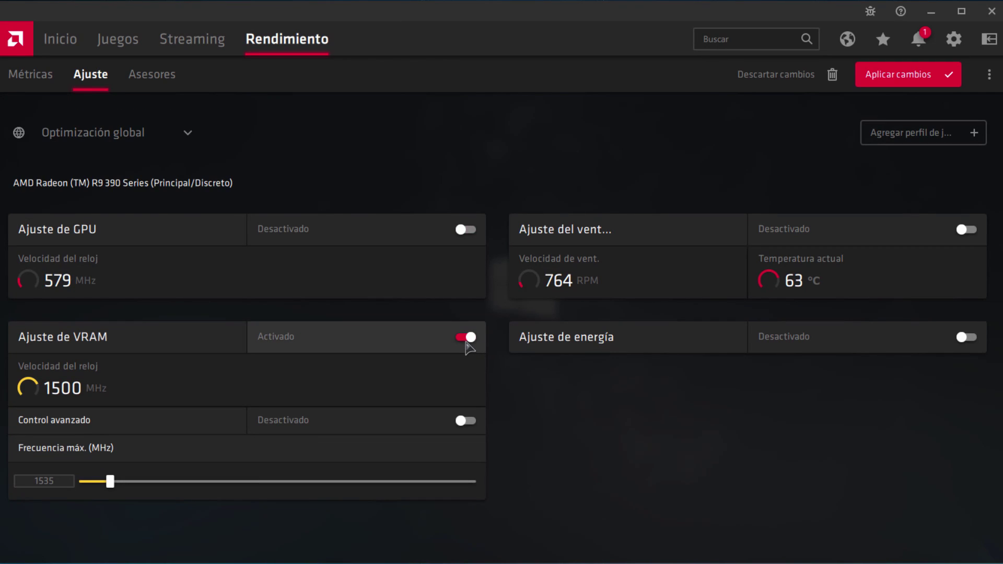
left_click(466, 337)
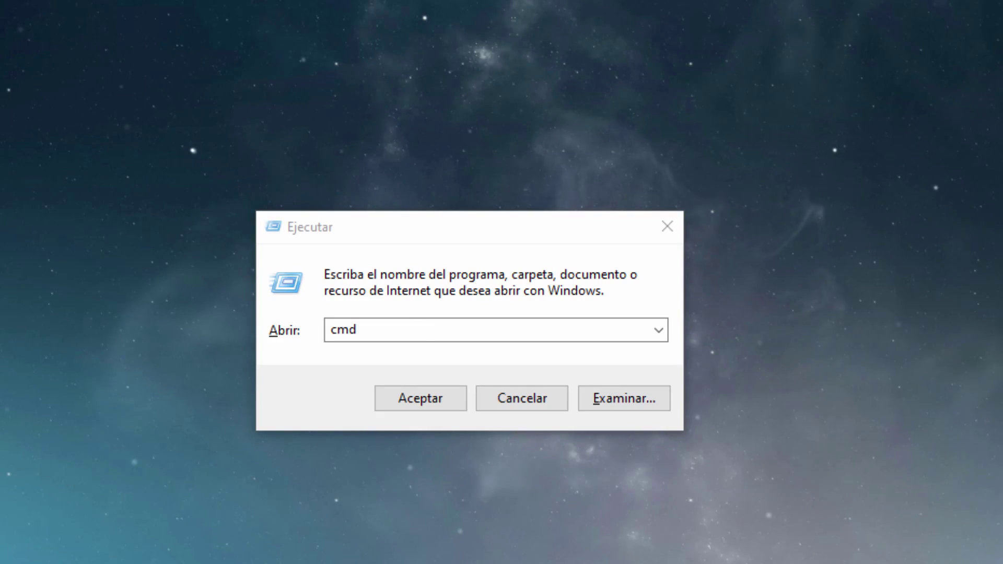
- Launch the DirectX diagnostic tool by running dxdiag from the Run dialog
key("ctrl+a")
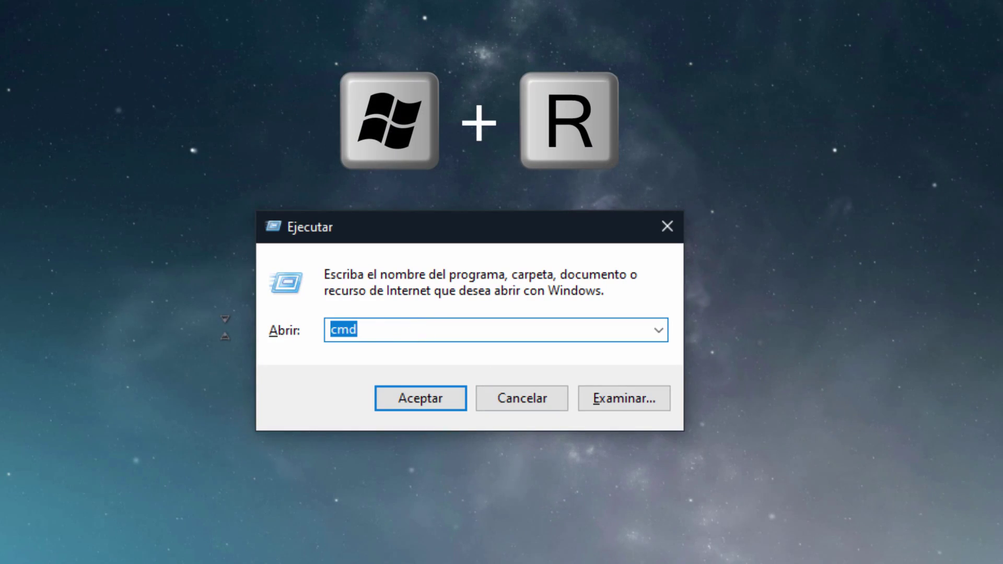
type("dx")
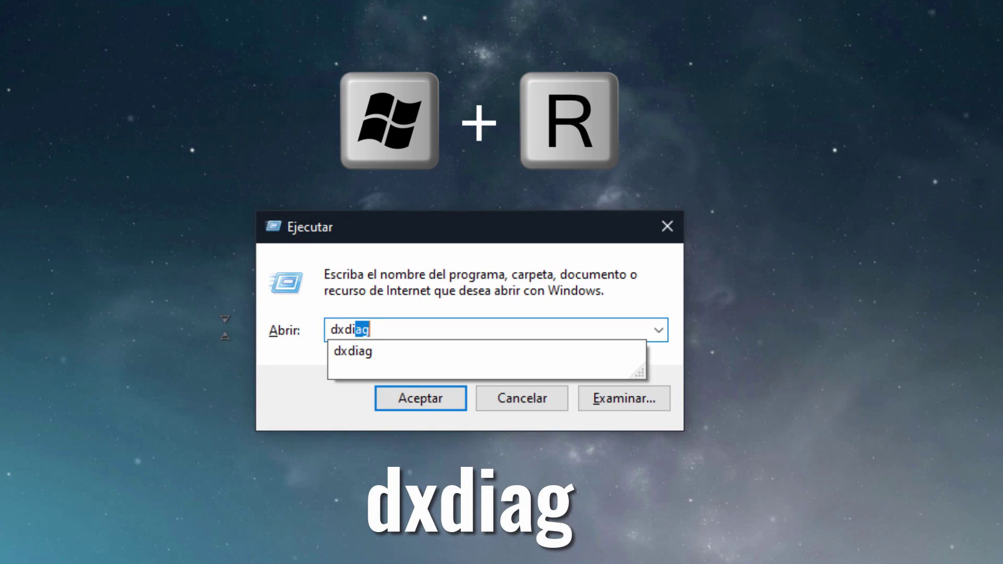
type("diag")
key("Return")
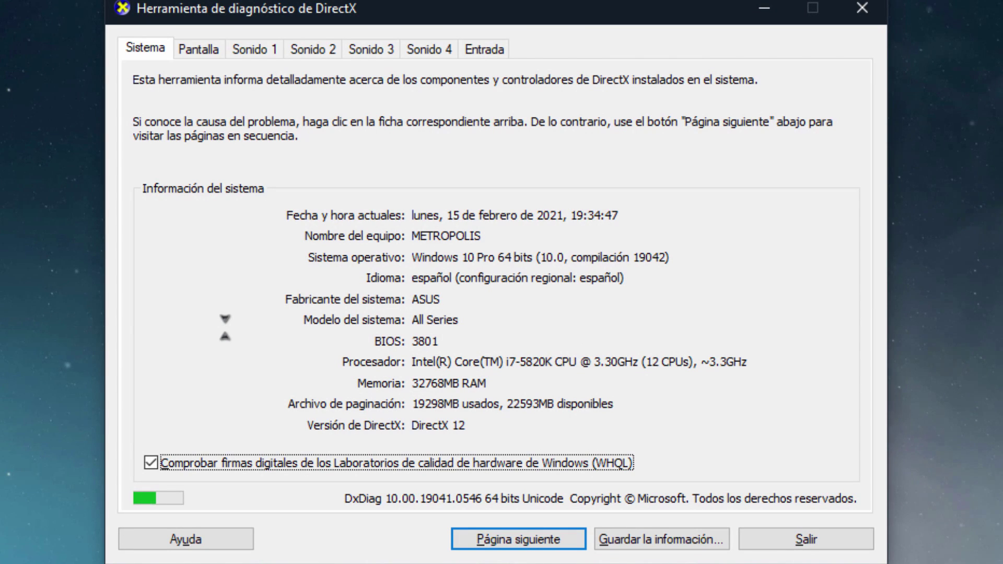
- Examine the graphics card's device details and driver information on the Pantalla page of the DirectX diagnostics
left_click(203, 51)
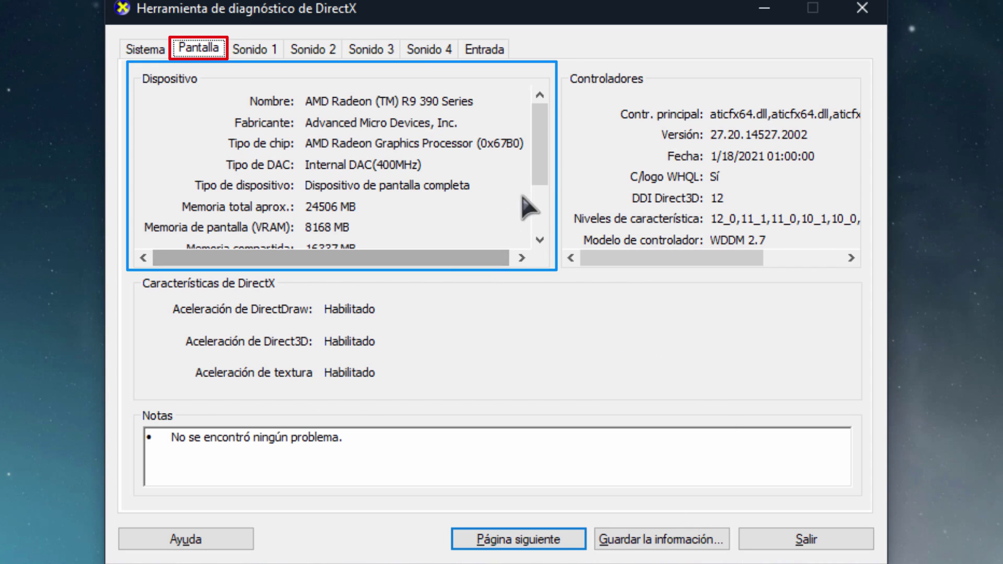
scroll(537, 198, "down", 2)
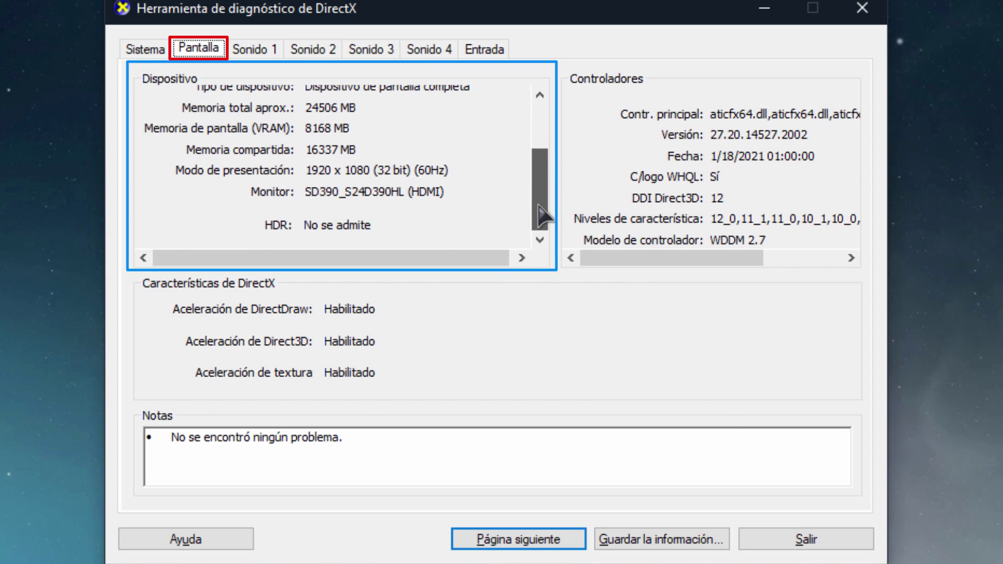
scroll(543, 214, "up", 2)
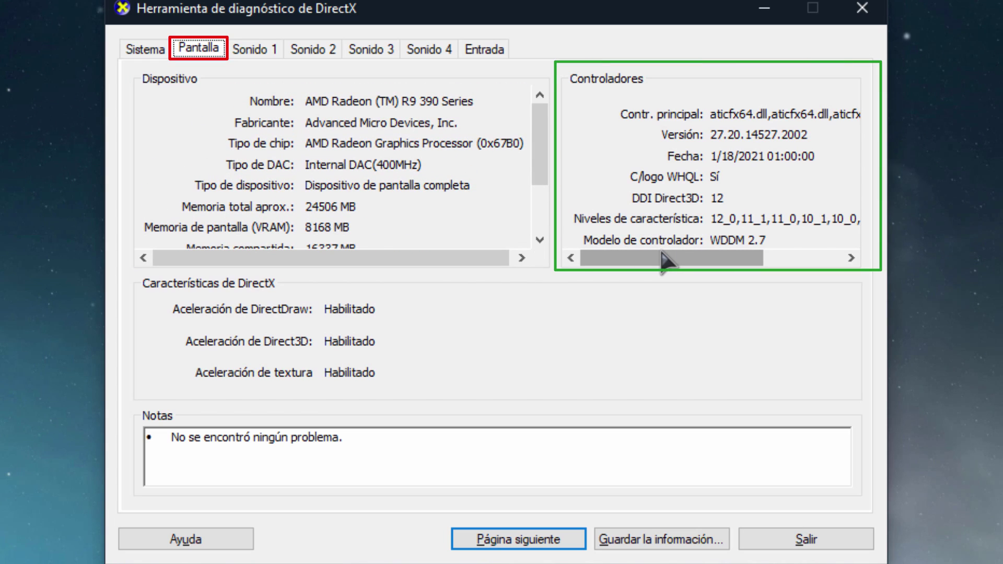
mouse_move(661, 255)
left_mouse_down()
mouse_move(752, 260)
mouse_move(647, 262)
left_mouse_up()
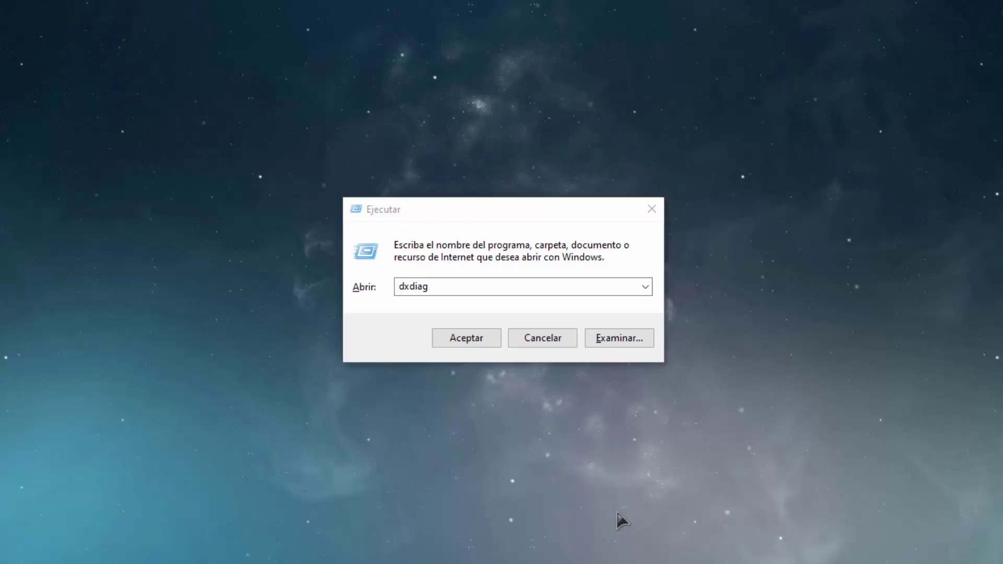
- Launch Task Manager by running taskmgr from the Run dialog
key("super+r")
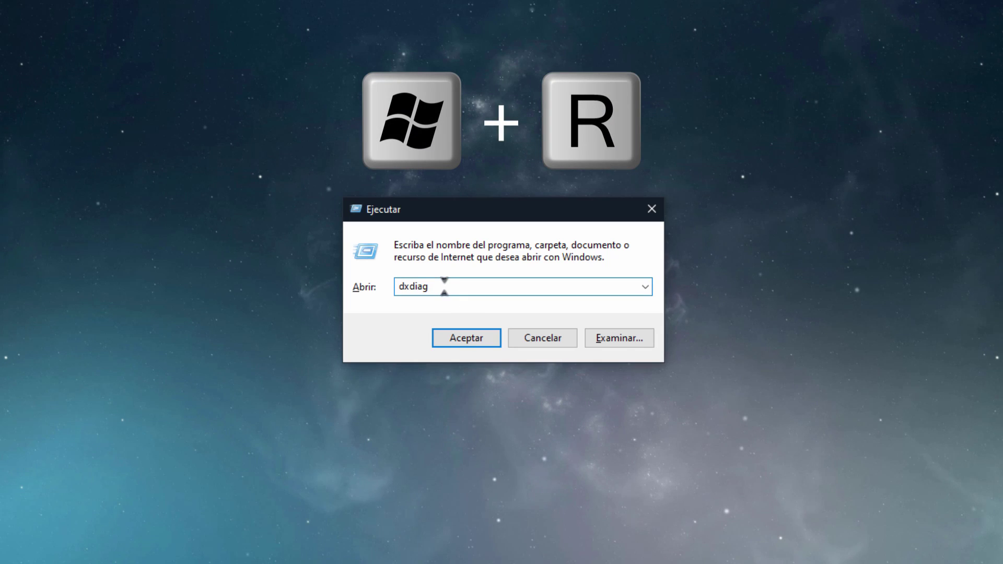
type("taskmgr")
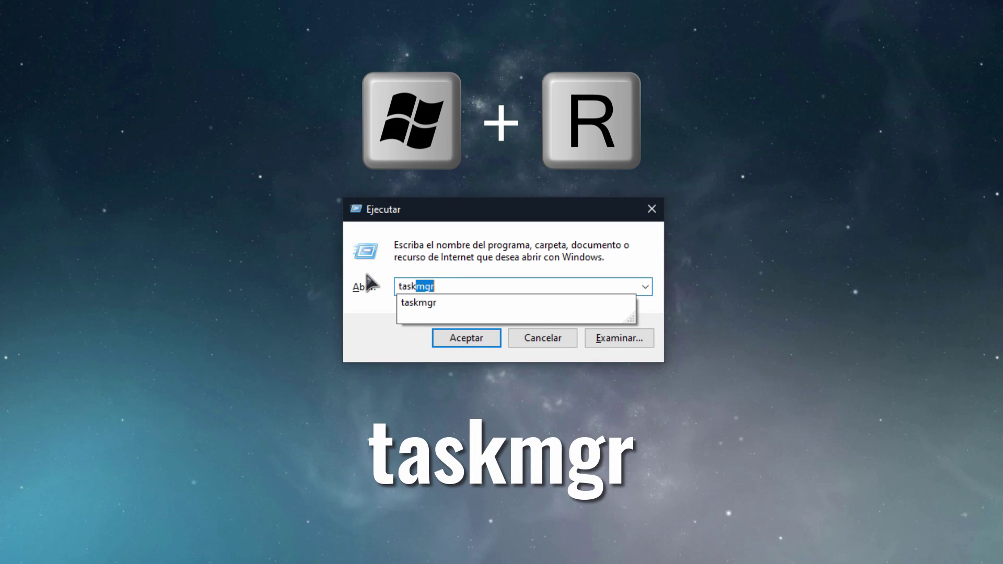
key("Return")
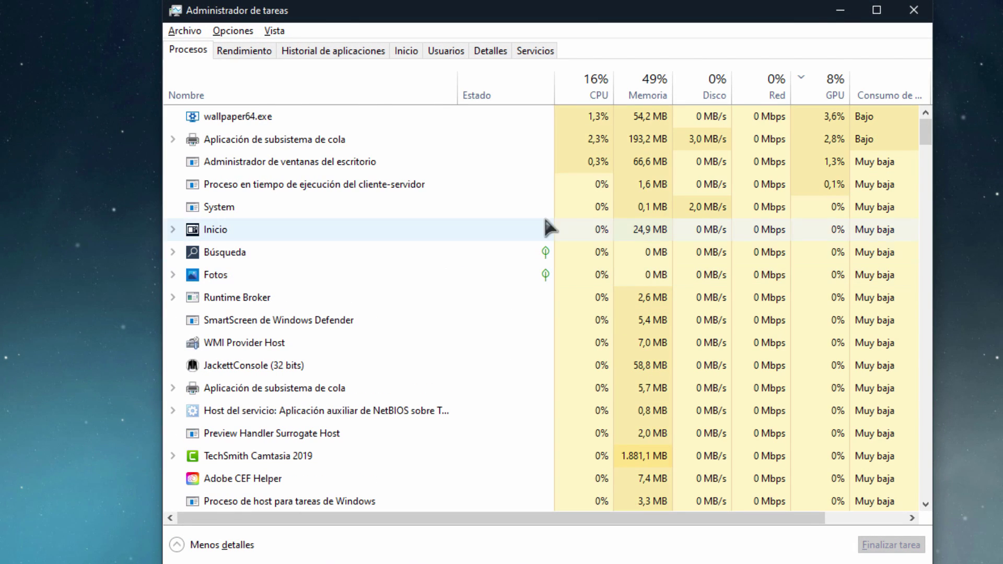
- Sort the running processes by GPU usage, highest first, and open the options for wallpaper64.exe
left_click(825, 92)
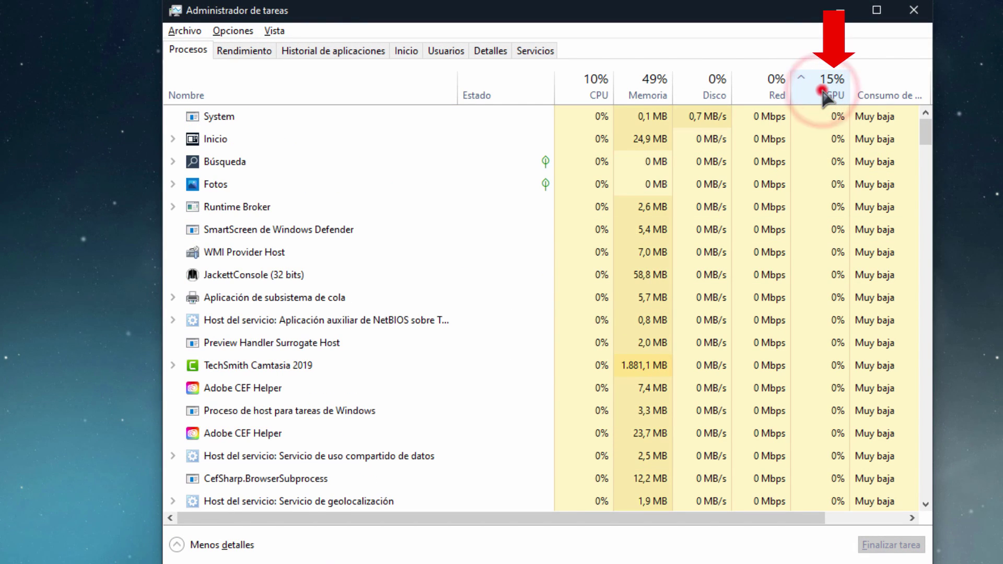
left_click(825, 93)
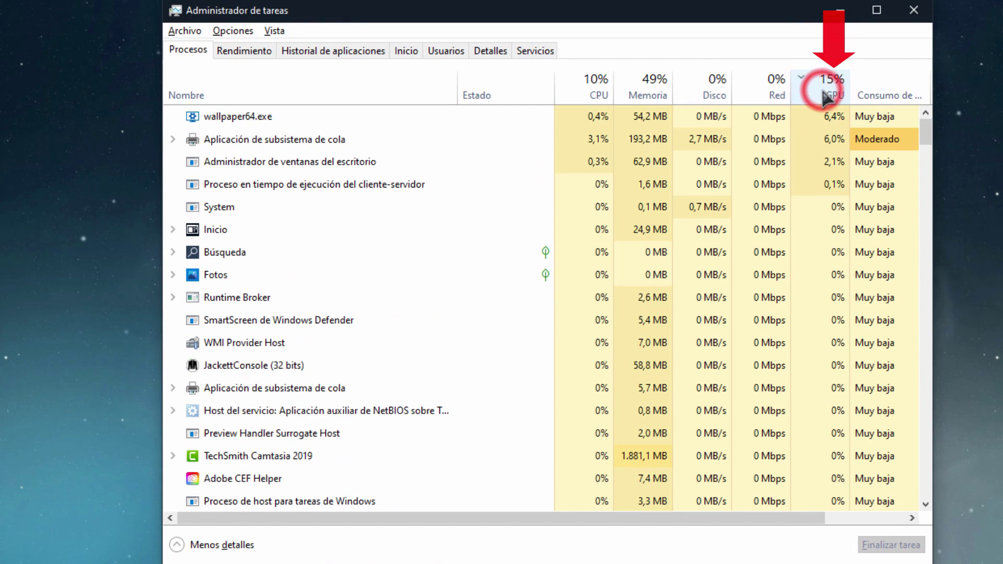
right_click(331, 118)
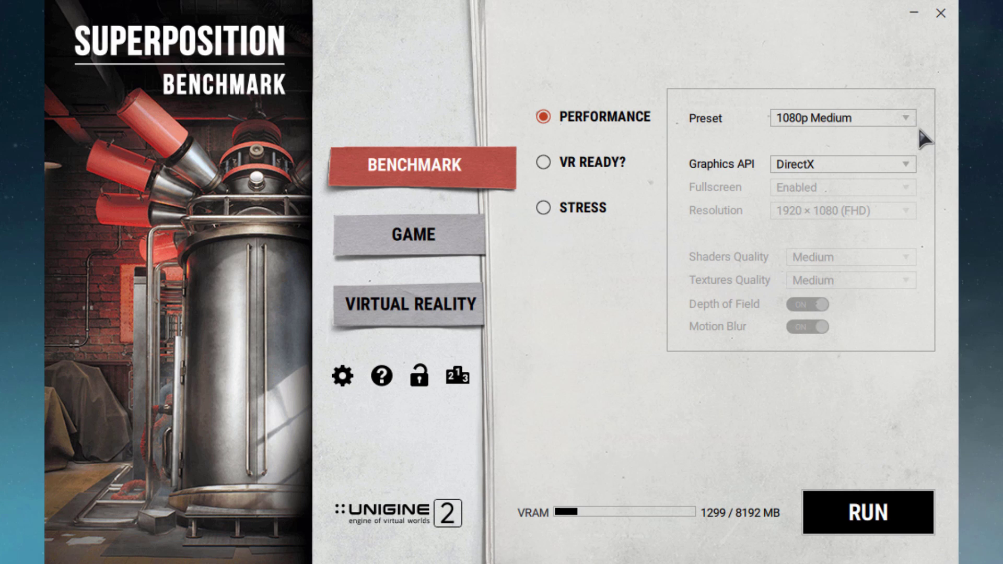
- In Superposition Benchmark, try the 1080p Extreme performance preset and settle on 8K Optimized
left_click(906, 117)
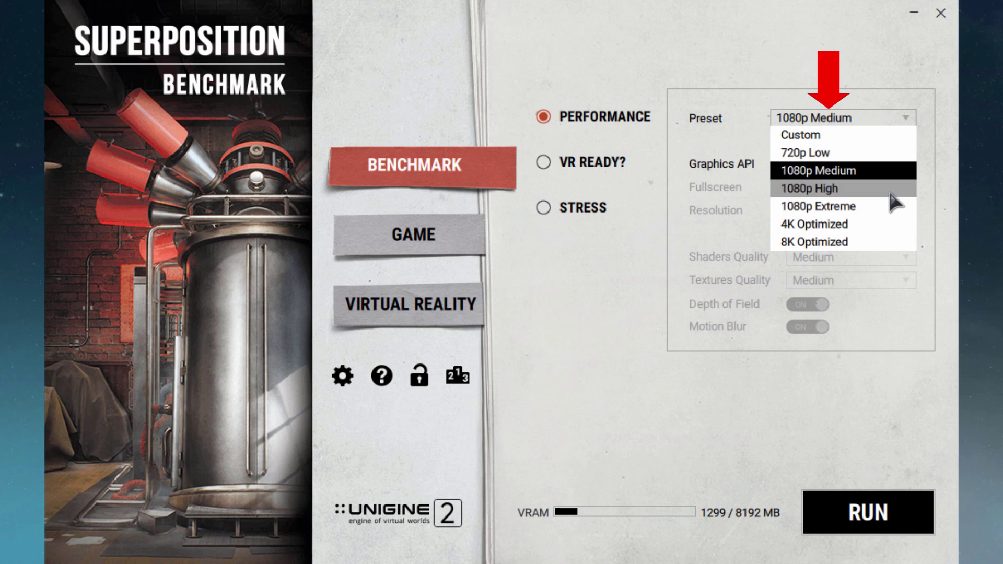
left_click(889, 208)
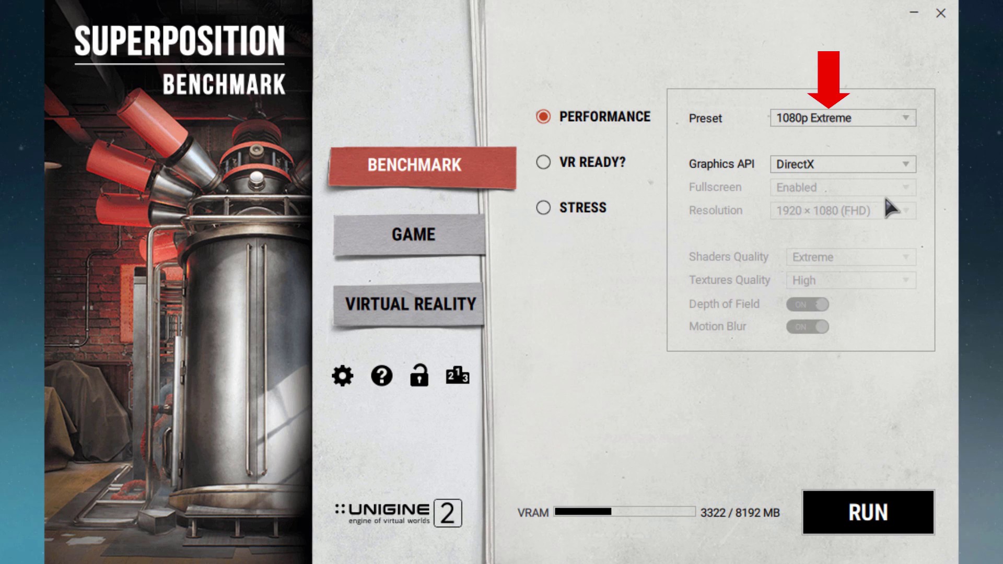
left_click(886, 115)
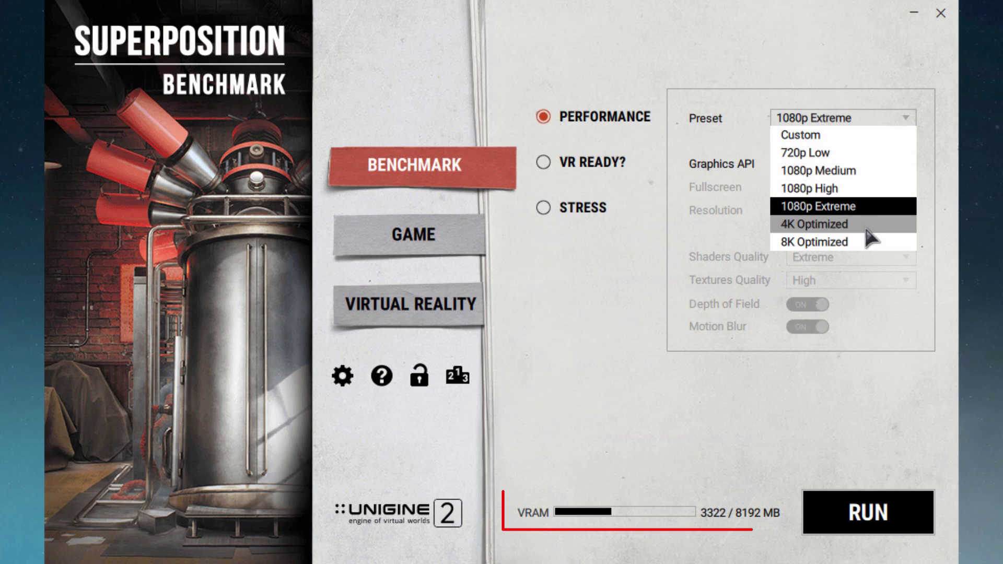
left_click(865, 241)
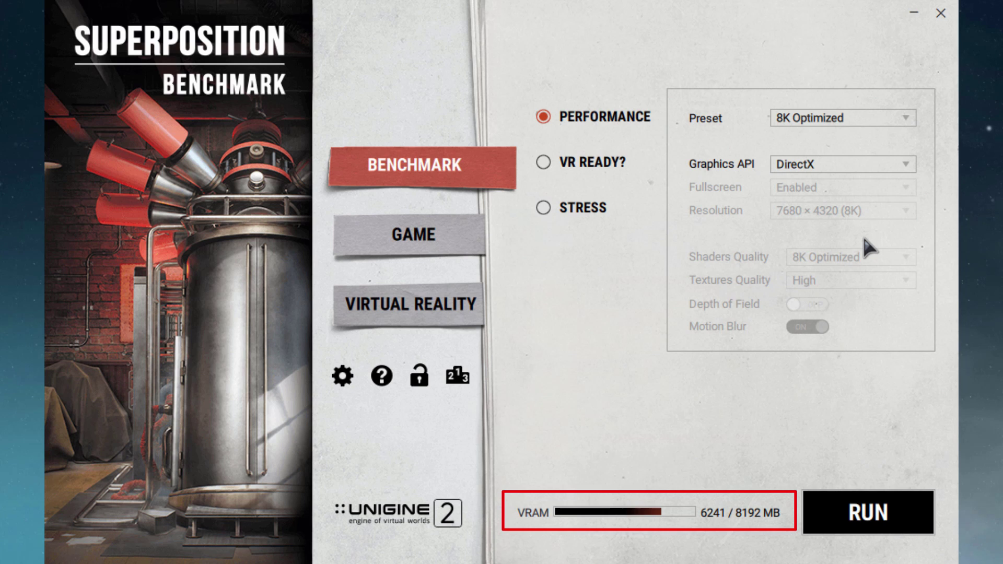
- Set the benchmark's graphics API to OpenGL and run the performance test
left_click(859, 163)
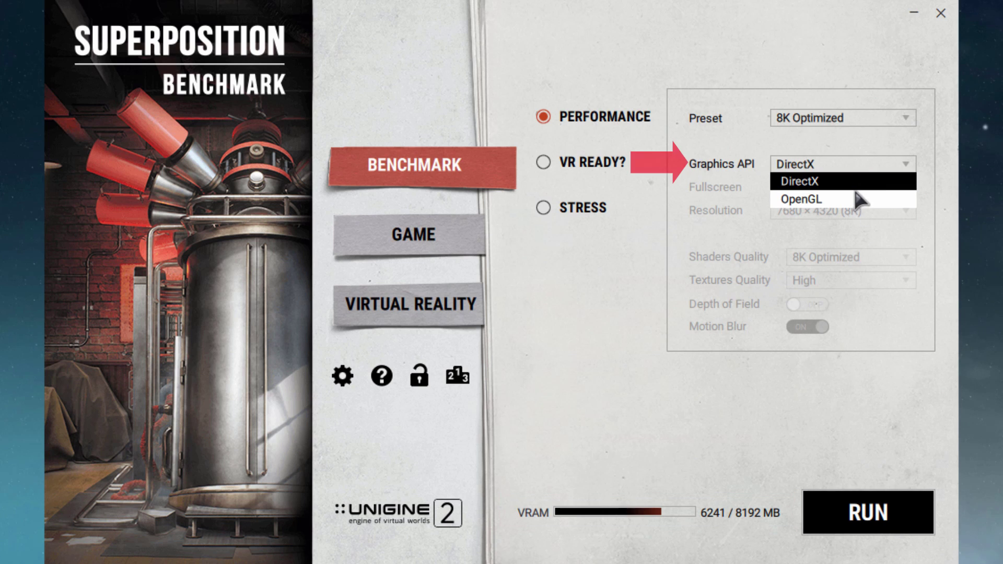
left_click(855, 193)
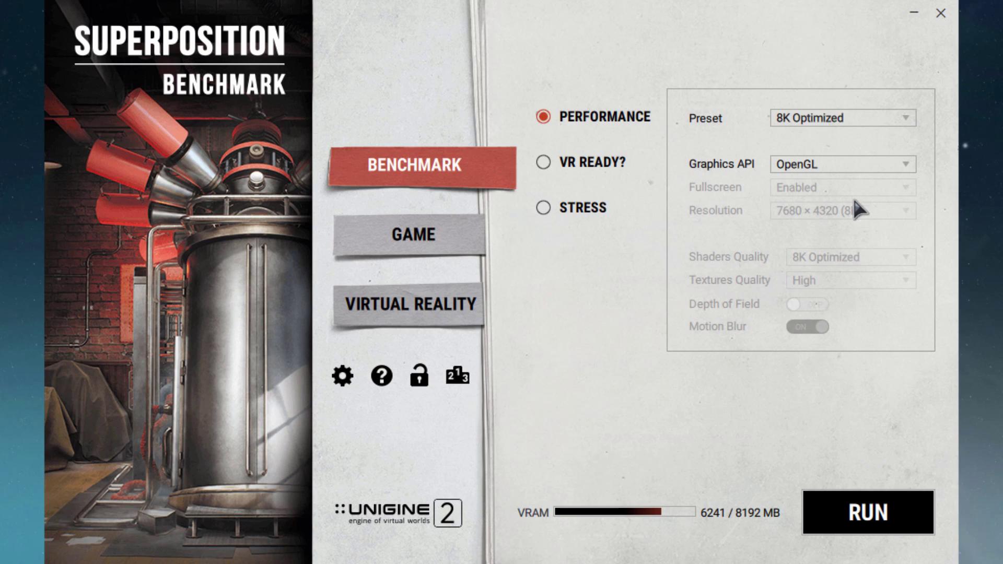
left_click(863, 511)
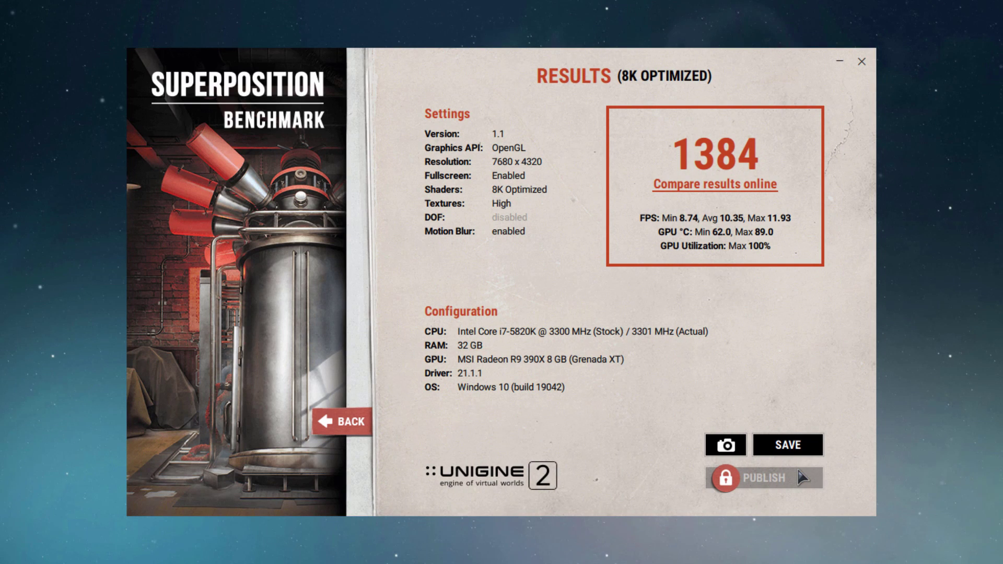
- Switch to FurMark and check the GPU temperature alarm and maximum temperature in its settings
key("alt+Tab")
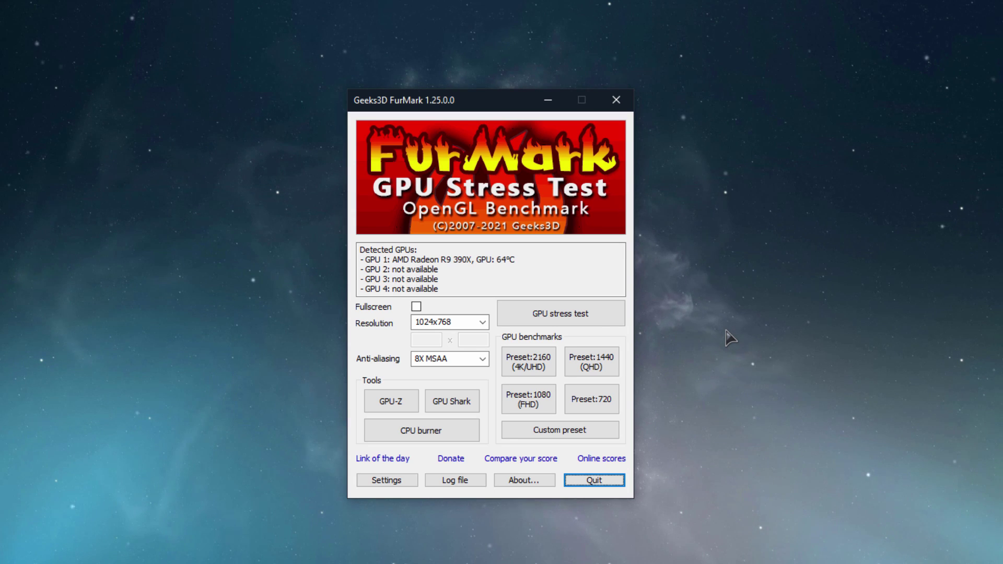
left_click(406, 483)
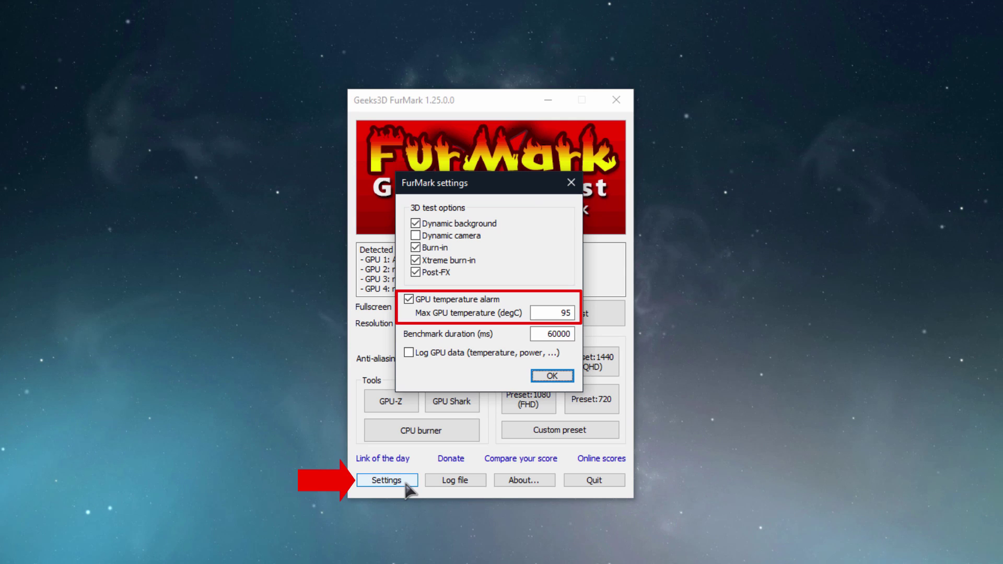
left_click(569, 375)
- Start the GPU stress test, accepting the caution notice, and switch to HWMonitor to watch the graphics card's sensors
left_click(580, 318)
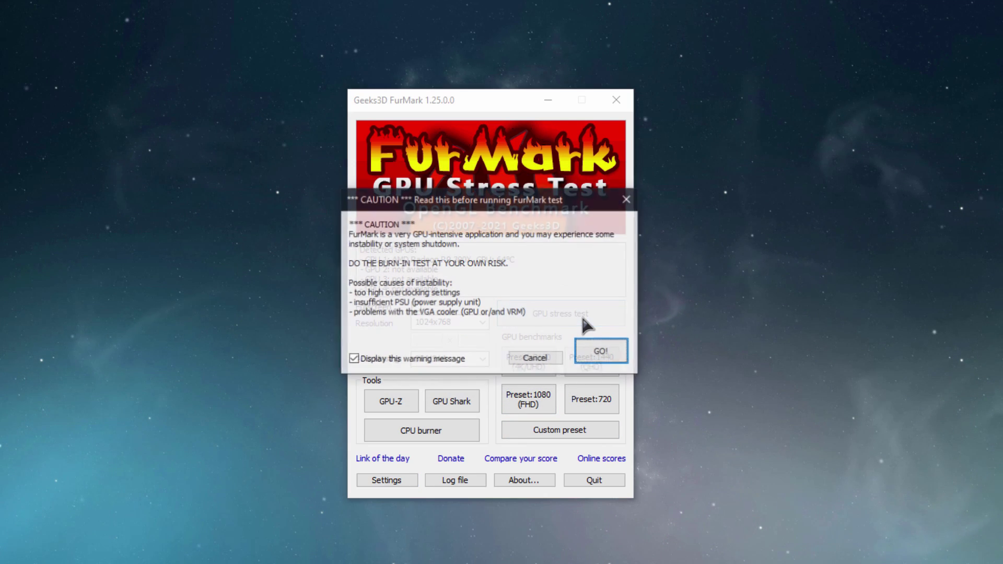
left_click(600, 350)
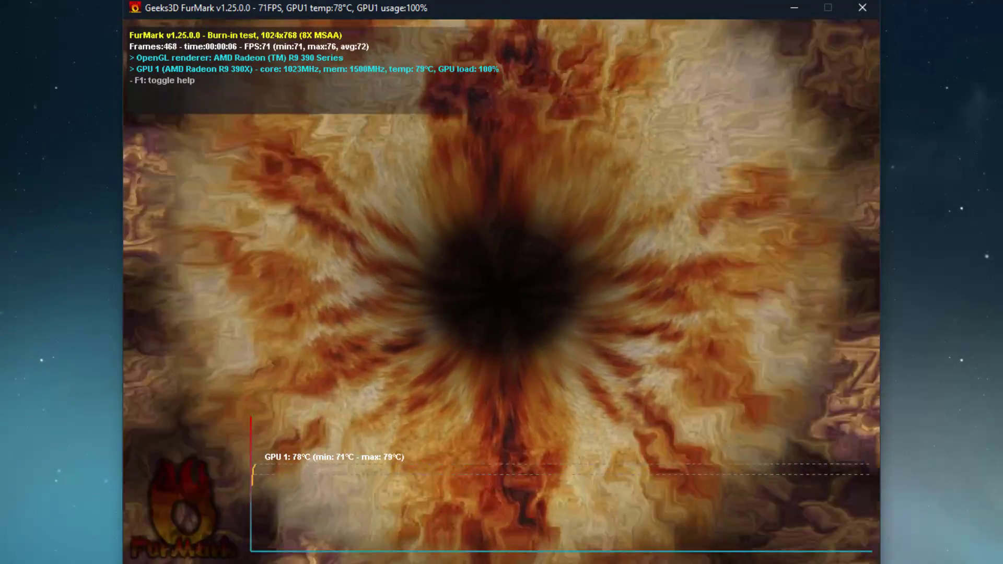
key("alt+Tab")
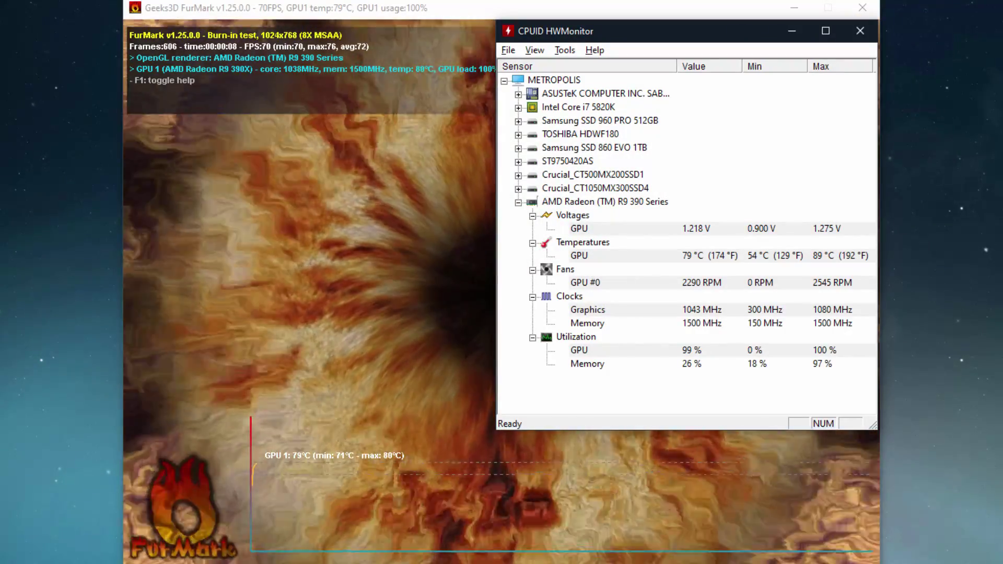